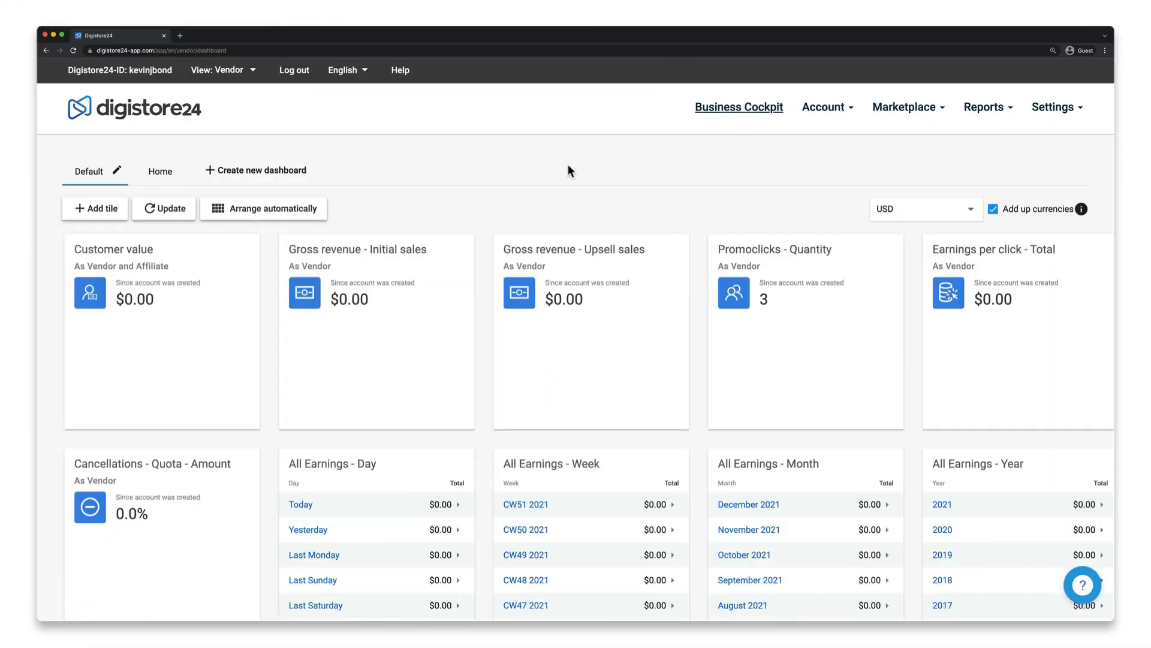
Go to the product list and edit the Online Photo Course.
{"action": "left_click", "coordinate": [827, 108]}
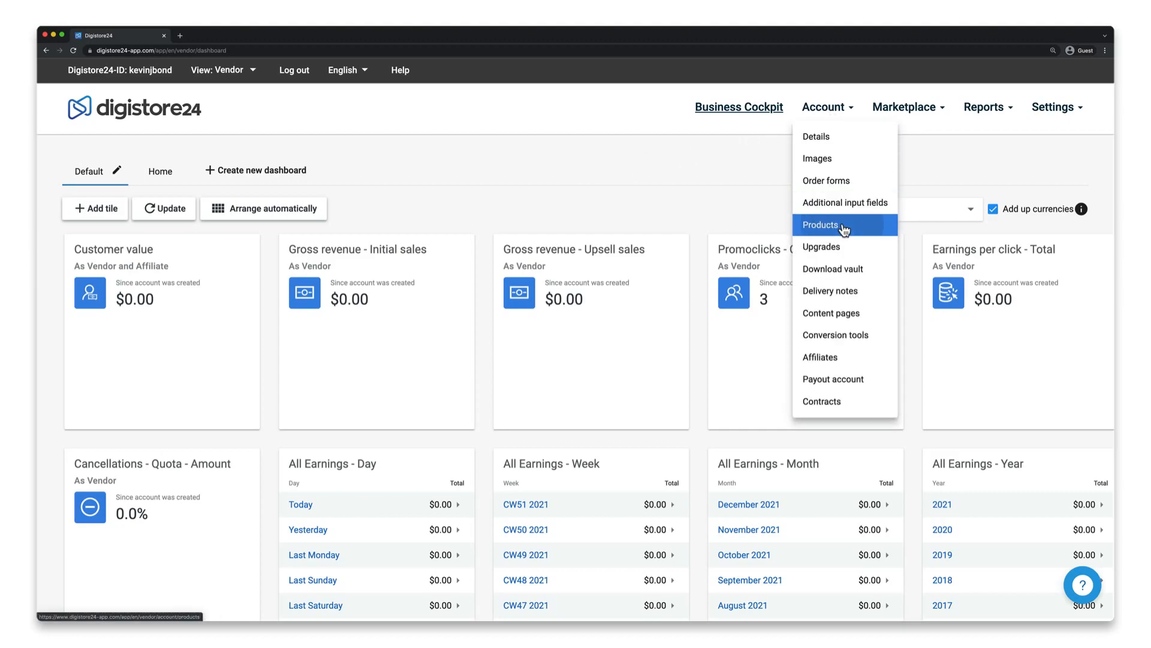
{"action": "left_click", "coordinate": [821, 224]}
{"action": "left_click", "coordinate": [85, 304]}
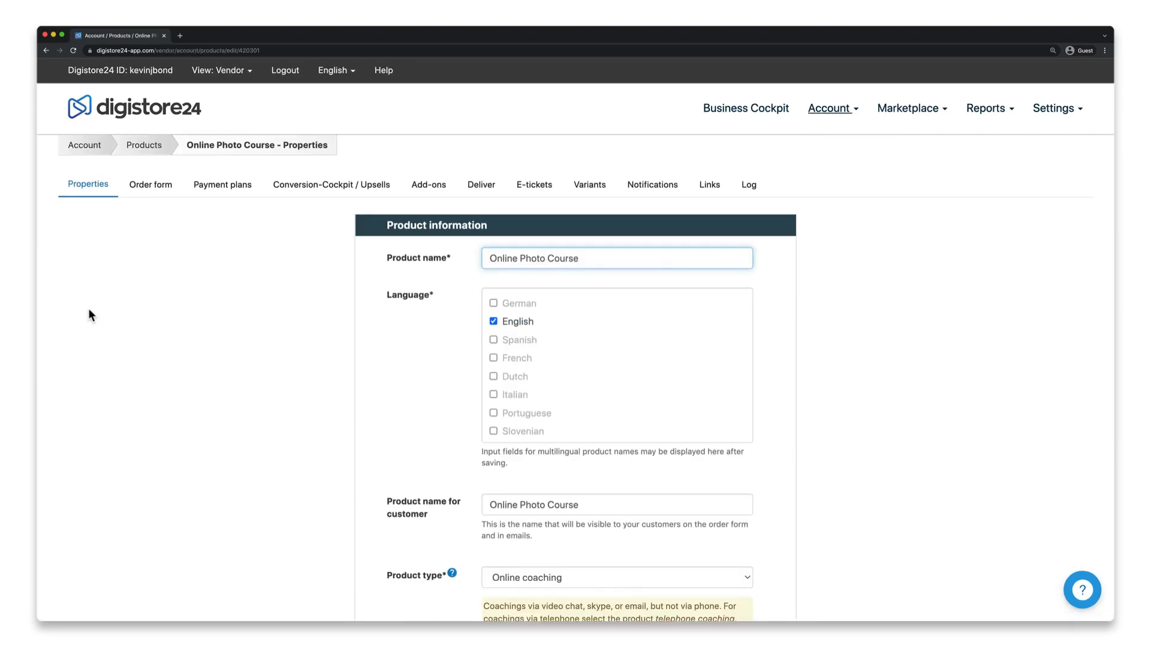
{"action": "scroll", "coordinate": [89, 308], "scroll_direction": "down", "scroll_amount": 3}
{"action": "scroll", "coordinate": [89, 307], "scroll_direction": "down", "scroll_amount": 2}
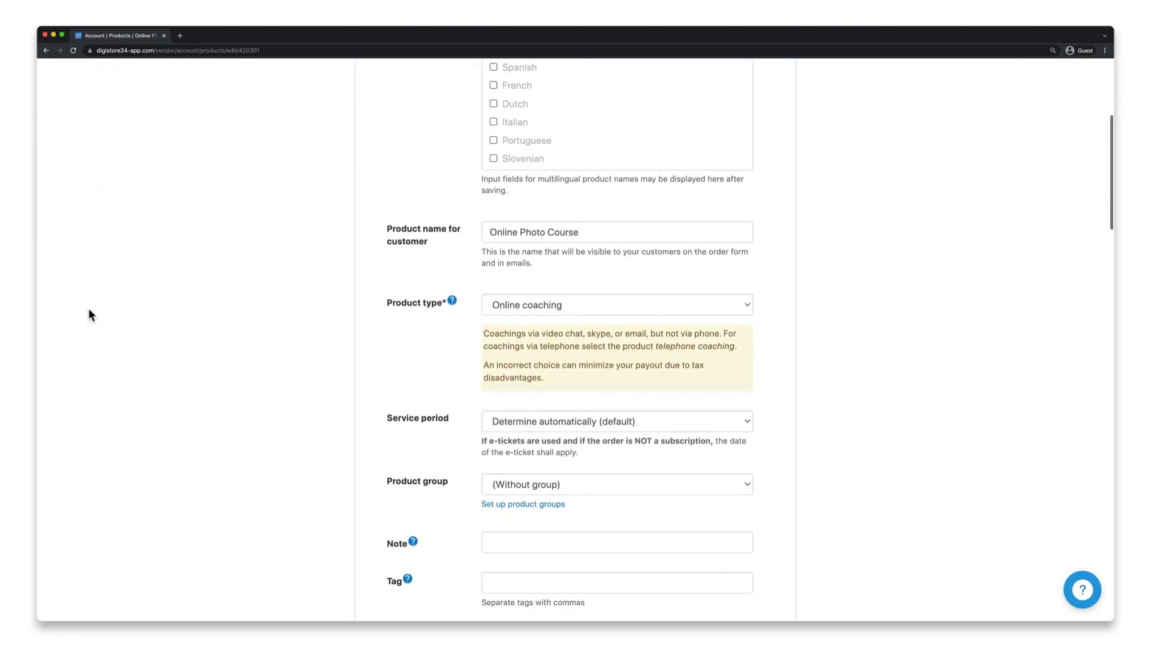
Set the product type to Voucher and save the change.
{"action": "left_click", "coordinate": [598, 306]}
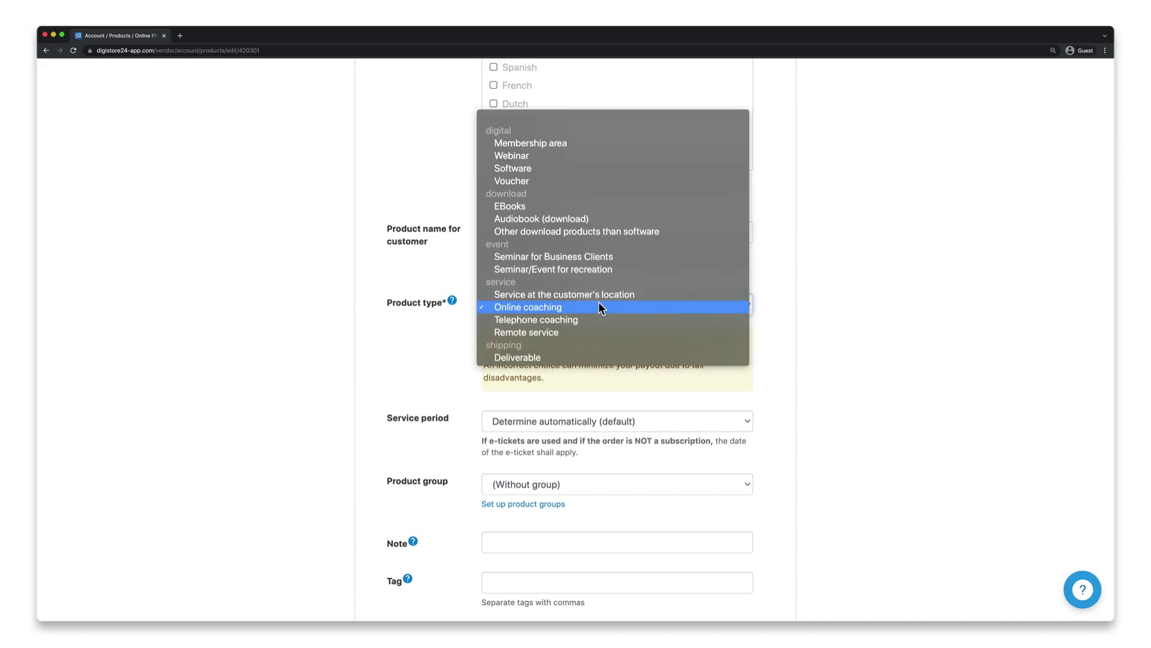
{"action": "left_click", "coordinate": [530, 183]}
{"action": "scroll", "coordinate": [530, 182], "scroll_direction": "down", "scroll_amount": 10}
{"action": "scroll", "coordinate": [531, 182], "scroll_direction": "down", "scroll_amount": 8}
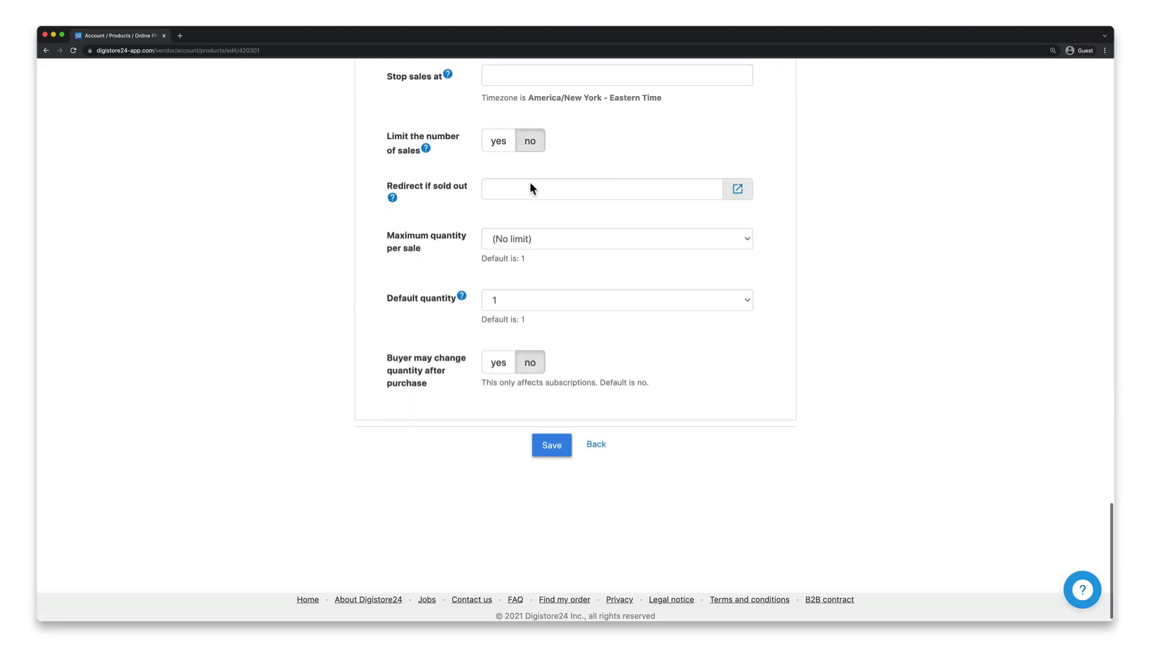
{"action": "scroll", "coordinate": [542, 226], "scroll_direction": "down", "scroll_amount": 1}
{"action": "left_click", "coordinate": [553, 437]}
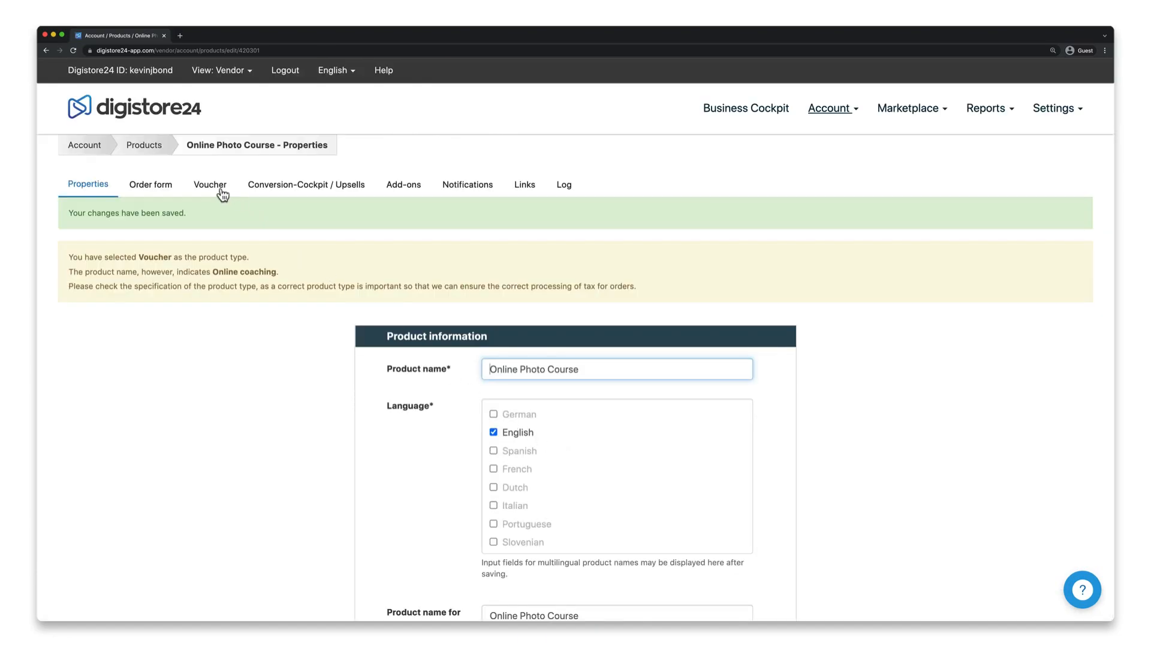
Offer voucher amounts 10, 50 and 100 in USD, GBP and EUR with custom buyer values allowed.
{"action": "left_click", "coordinate": [211, 184]}
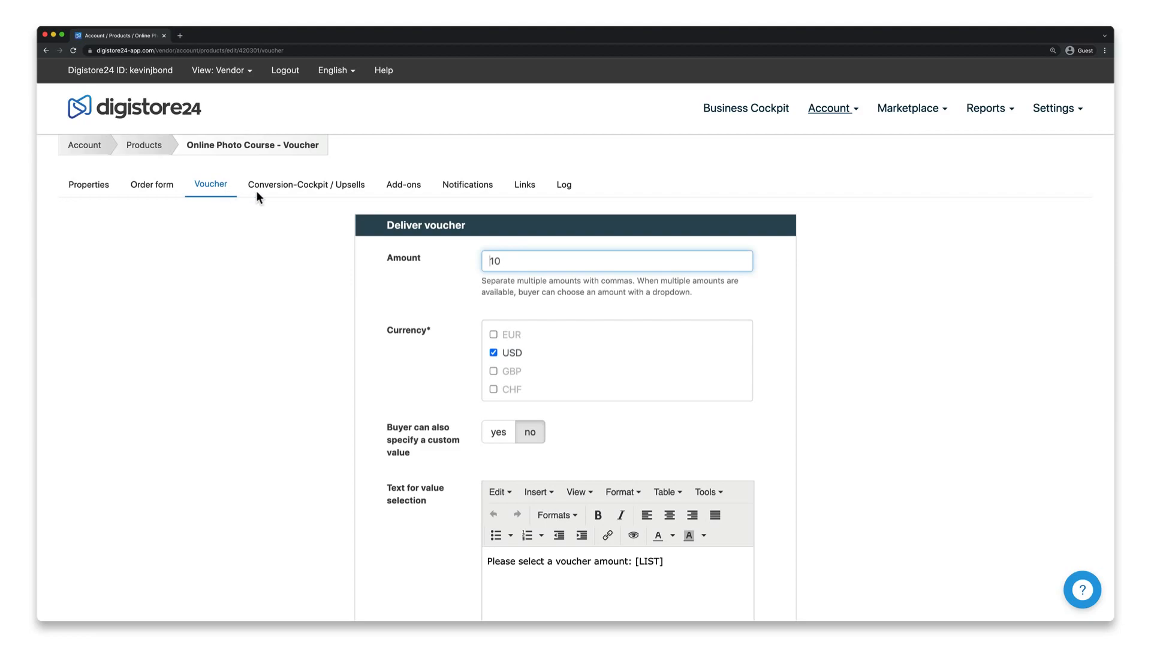
{"action": "type", "text": ", 50, 100"}
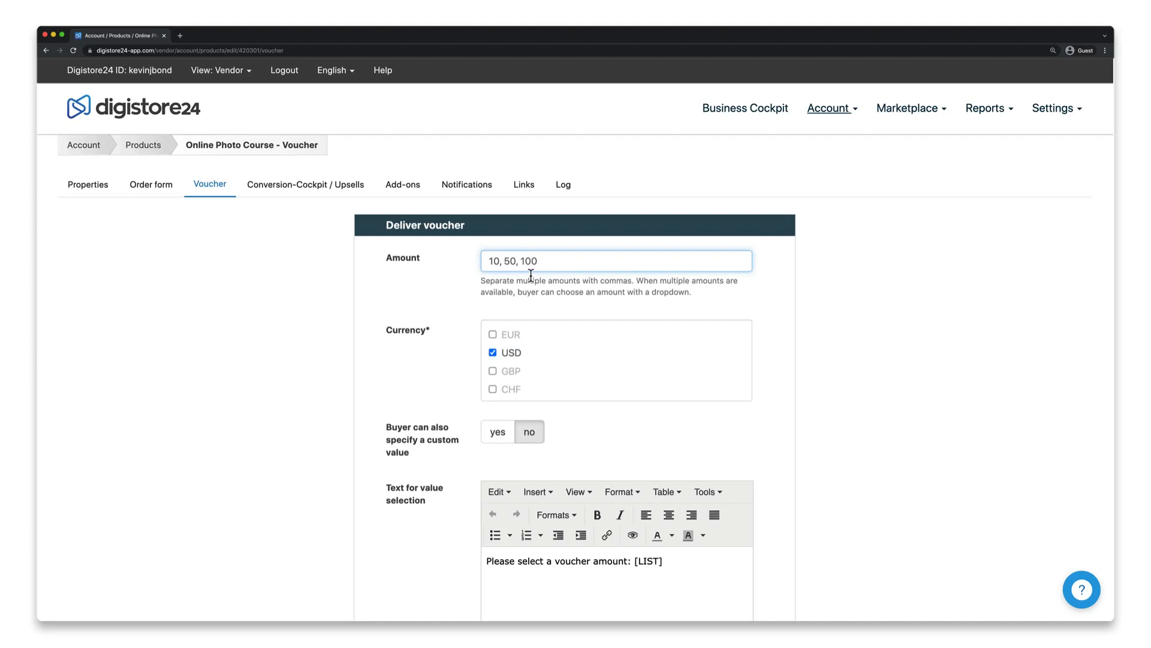
{"action": "left_click", "coordinate": [499, 432]}
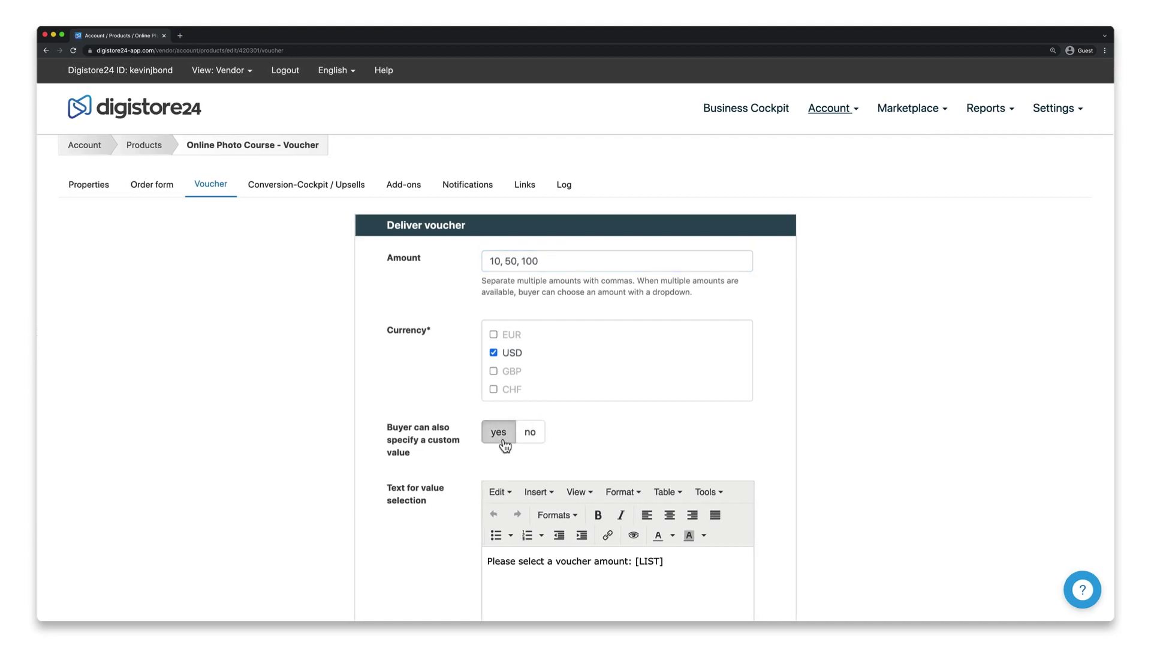
{"action": "left_click", "coordinate": [493, 371]}
{"action": "left_click", "coordinate": [494, 334]}
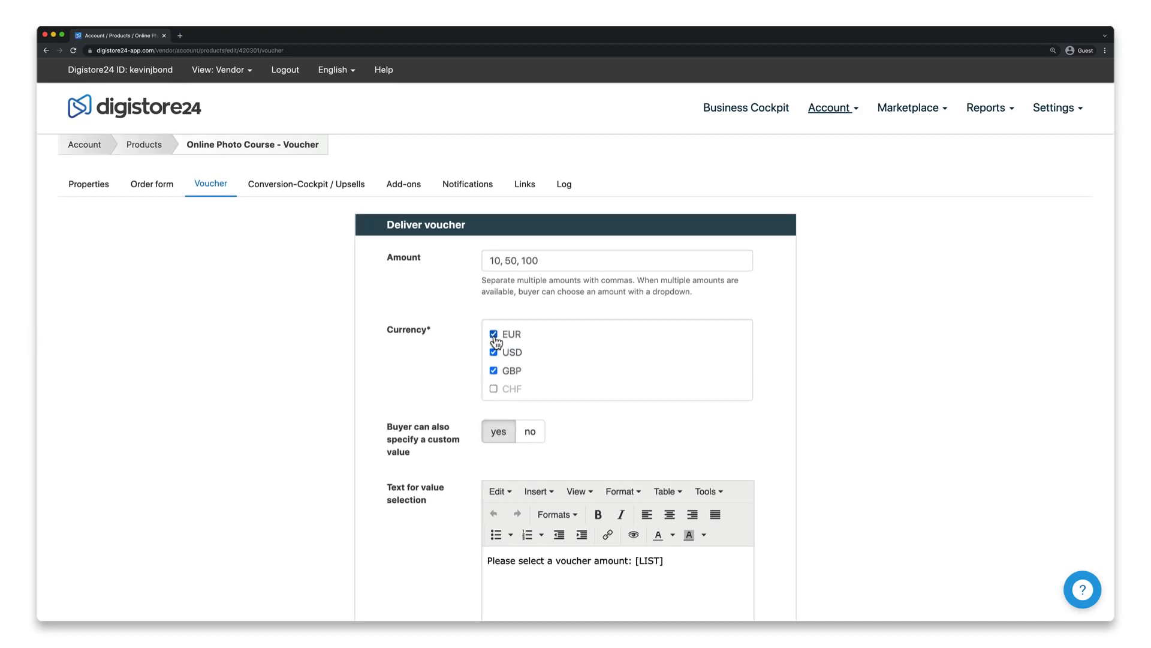
{"action": "scroll", "coordinate": [670, 444], "scroll_direction": "down", "scroll_amount": 3}
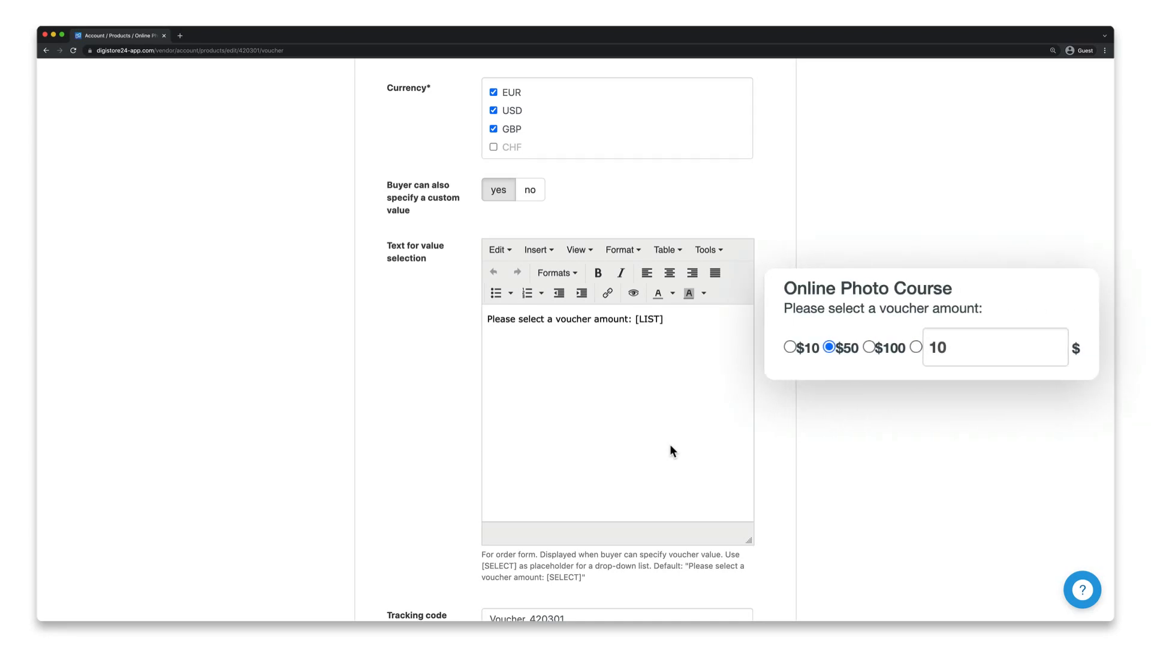
Replace [LIST] with the [SELECT] placeholder in the value-selection text and save.
{"action": "double_click", "coordinate": [499, 572]}
{"action": "key", "text": "super+c"}
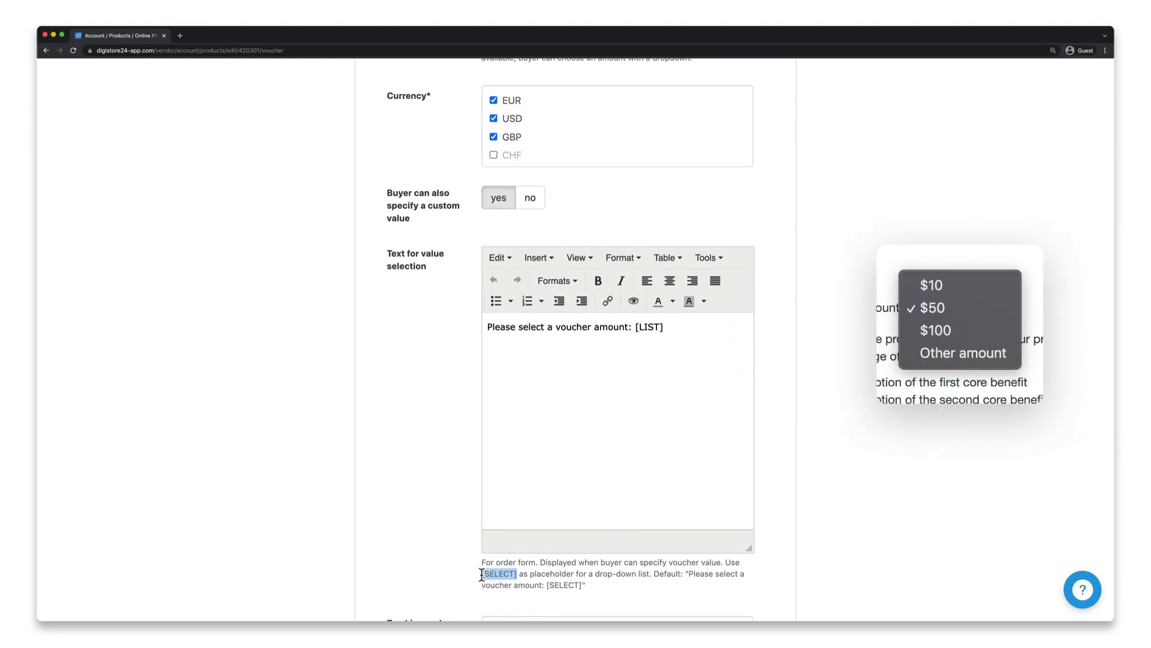
{"action": "left_click_drag", "start_coordinate": [664, 327], "coordinate": [635, 327]}
{"action": "key", "text": "super+v"}
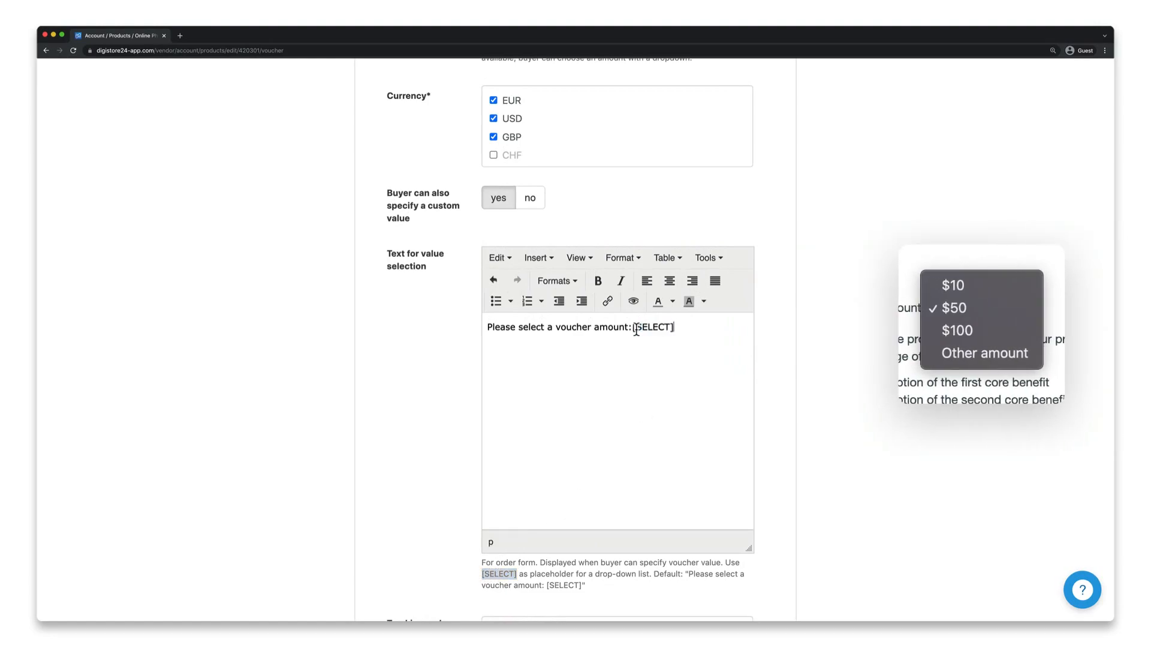
{"action": "scroll", "coordinate": [630, 387], "scroll_direction": "down", "scroll_amount": 5}
{"action": "left_click", "coordinate": [575, 439]}
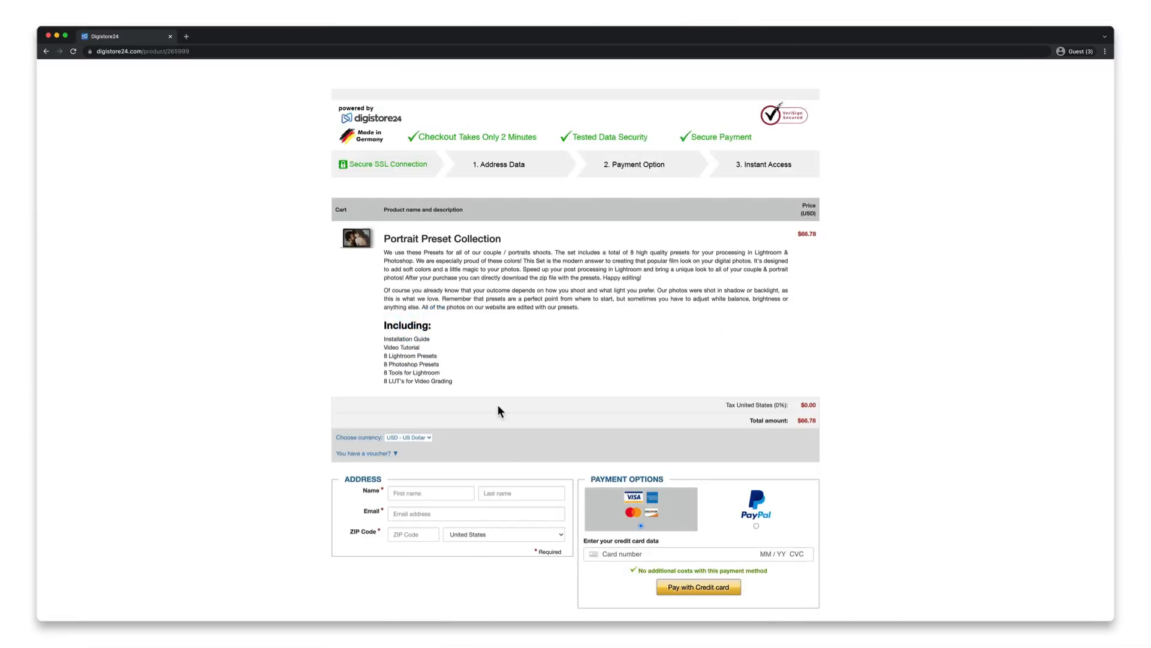
Enter a voucher code on the Photo Hacks and Tricks checkout and get the discount applied.
{"action": "left_click", "coordinate": [395, 453]}
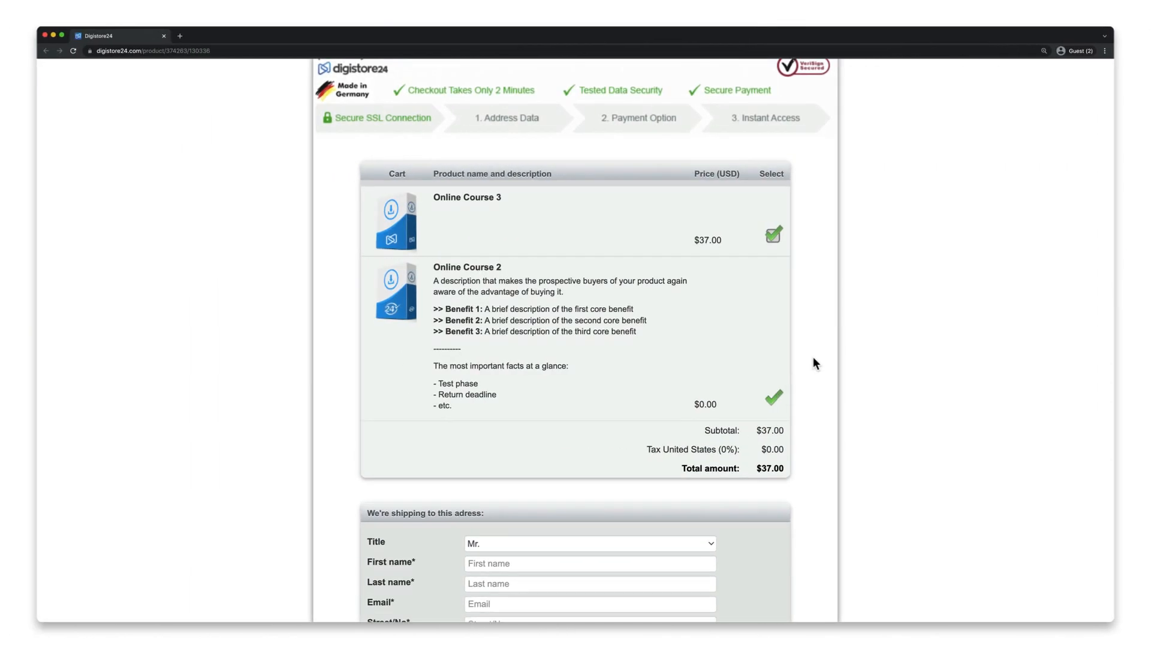
{"action": "scroll", "coordinate": [814, 357], "scroll_direction": "down", "scroll_amount": 5}
{"action": "scroll", "coordinate": [813, 356], "scroll_direction": "down", "scroll_amount": 3}
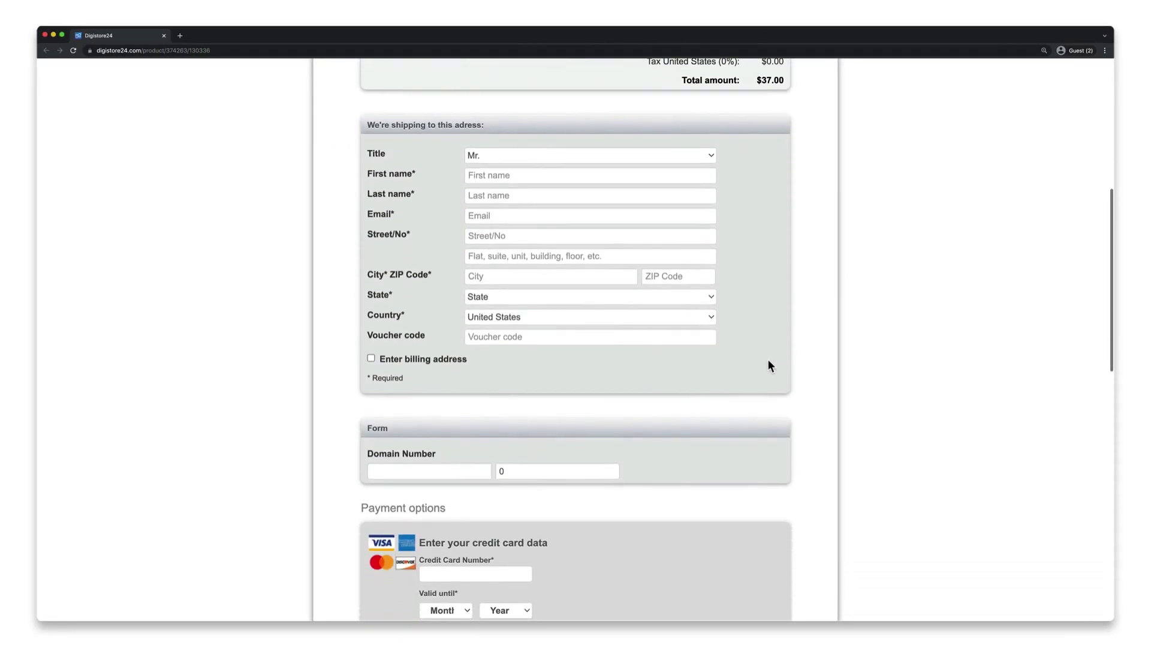
{"action": "left_click", "coordinate": [535, 338]}
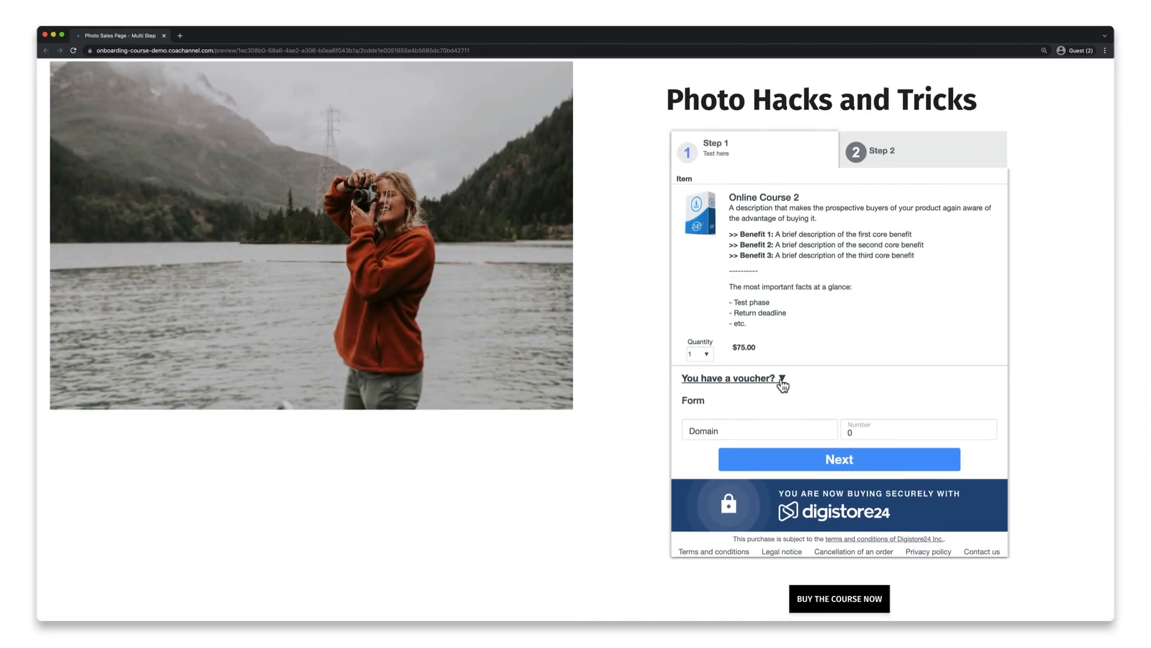
{"action": "left_click", "coordinate": [781, 379]}
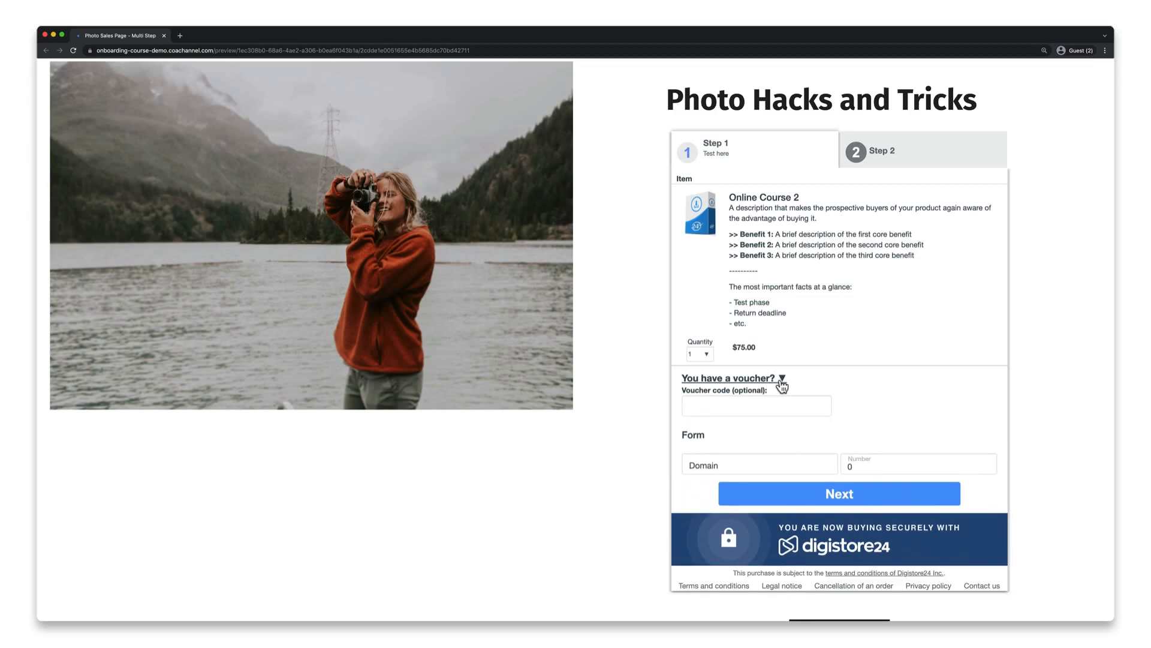
{"action": "left_click", "coordinate": [774, 405]}
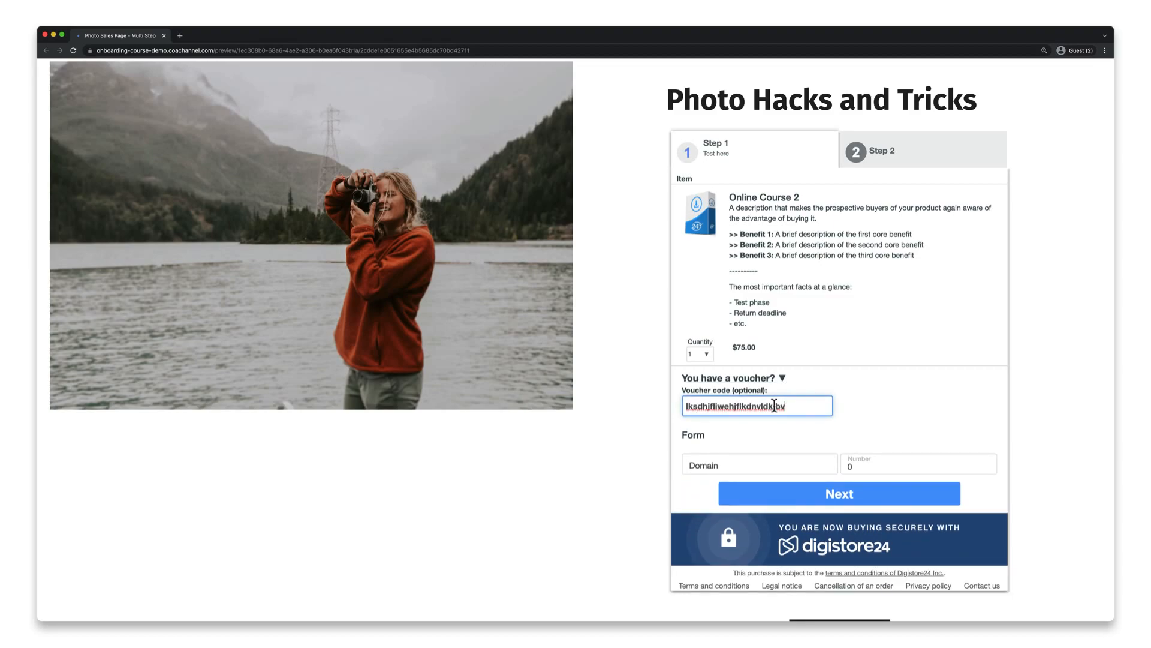
{"action": "key", "text": "Return"}
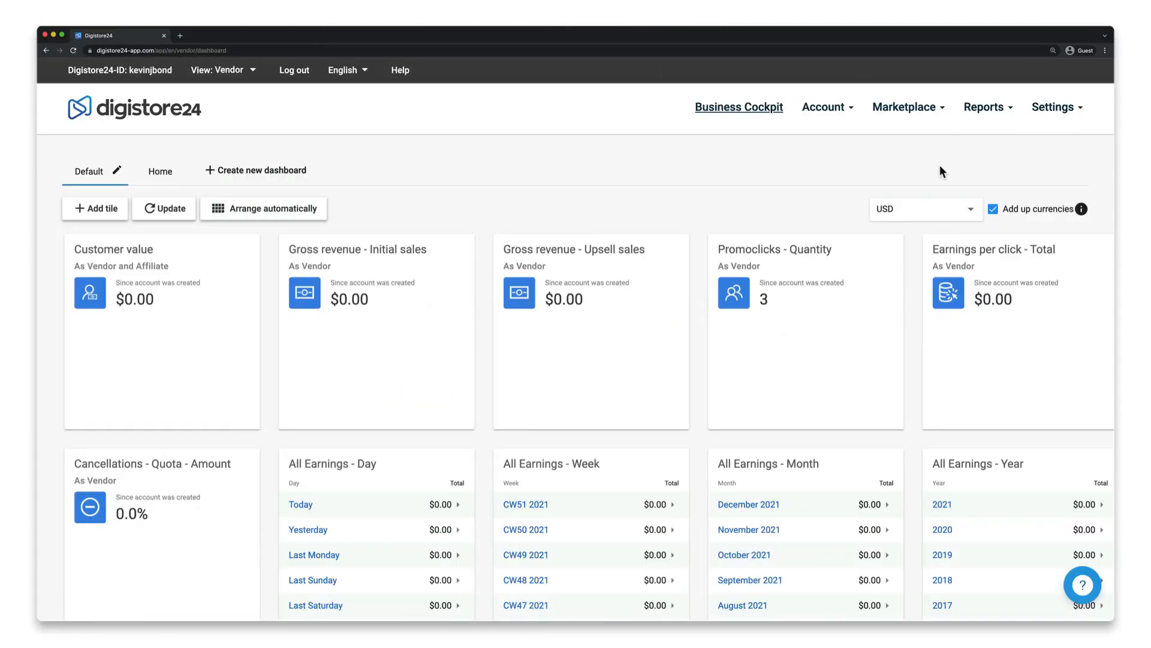
Go to Discount codes in Settings and start a new discount code.
{"action": "left_click", "coordinate": [1056, 107]}
{"action": "left_click", "coordinate": [1015, 225]}
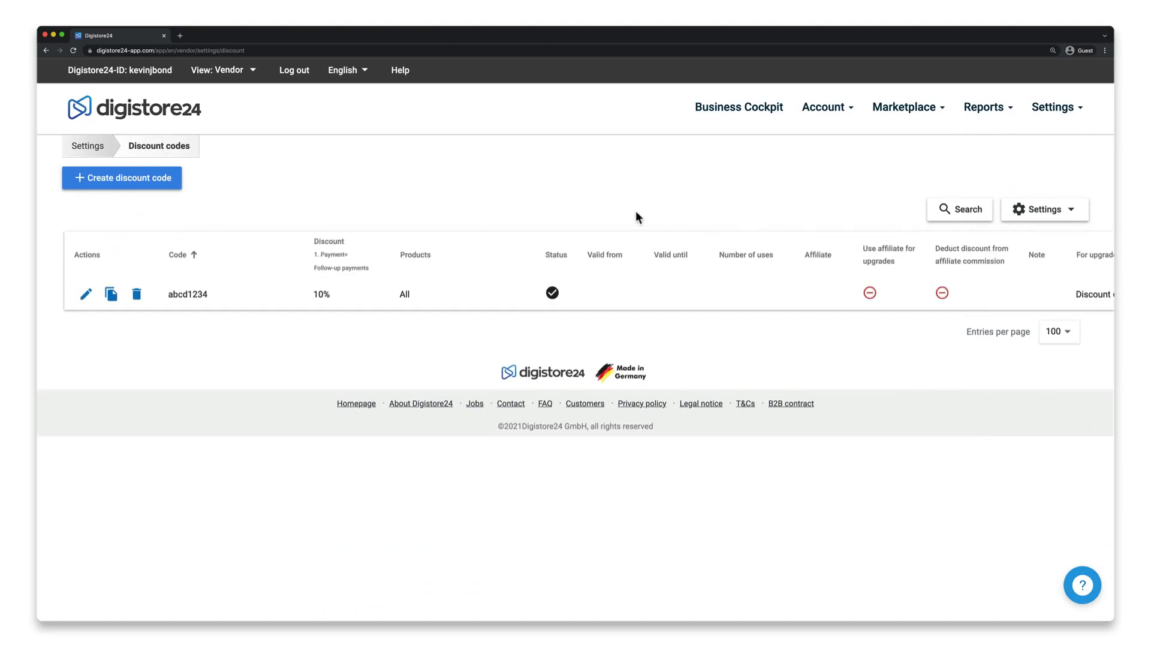
{"action": "left_click", "coordinate": [169, 180]}
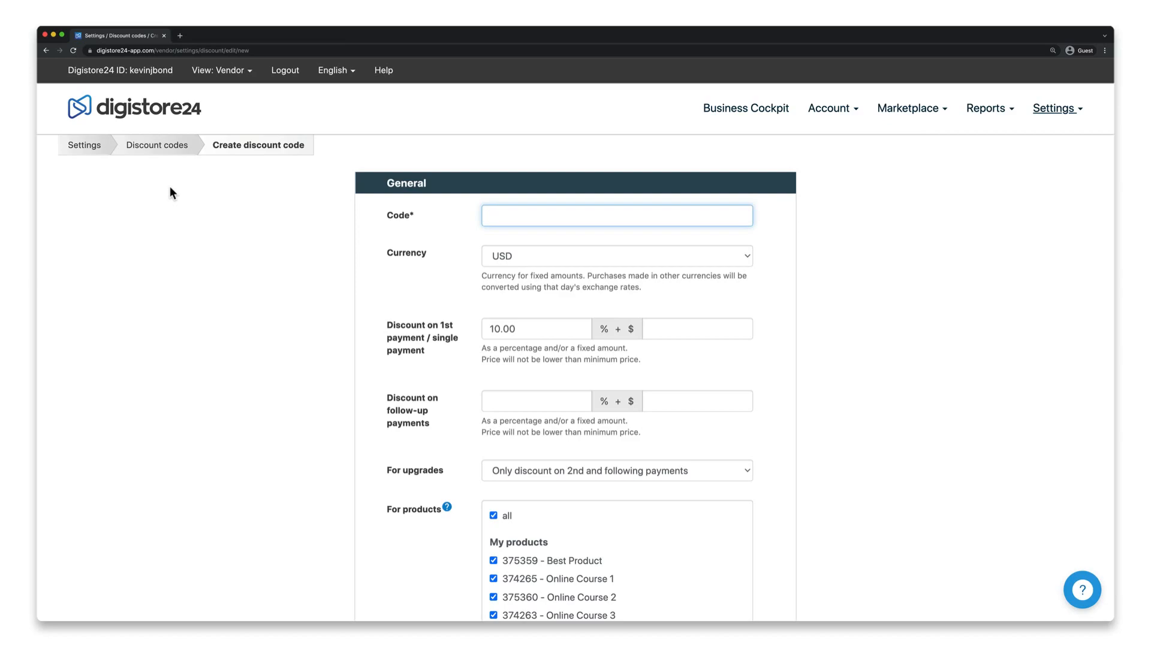
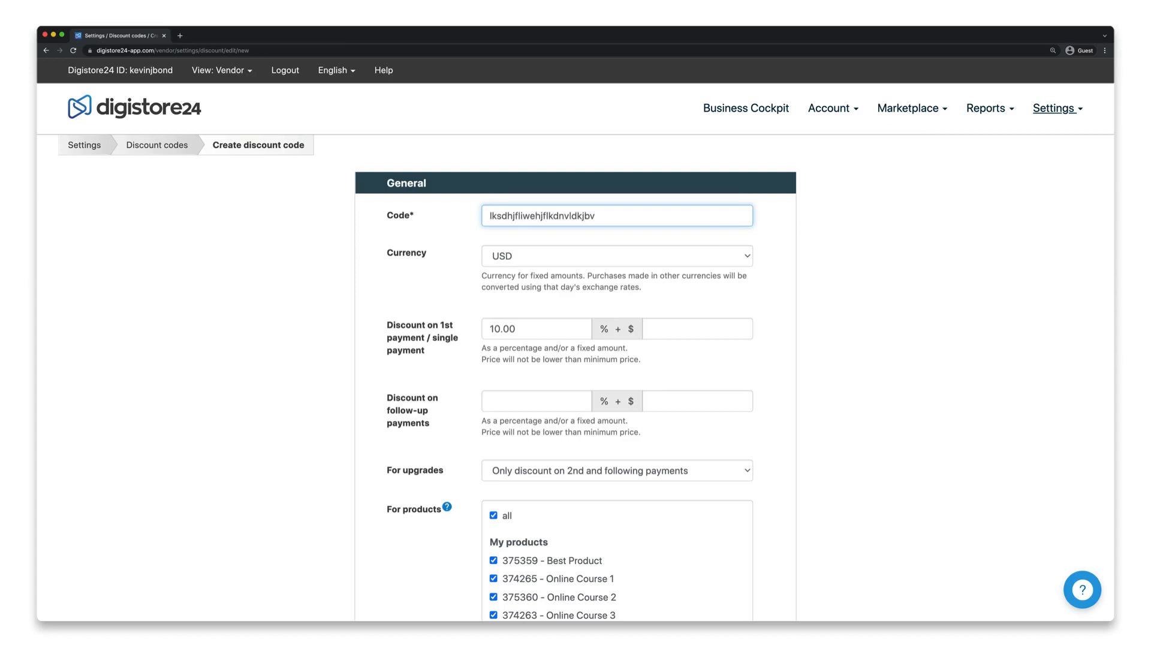
{"action": "scroll", "coordinate": [177, 193], "scroll_direction": "down", "scroll_amount": 5}
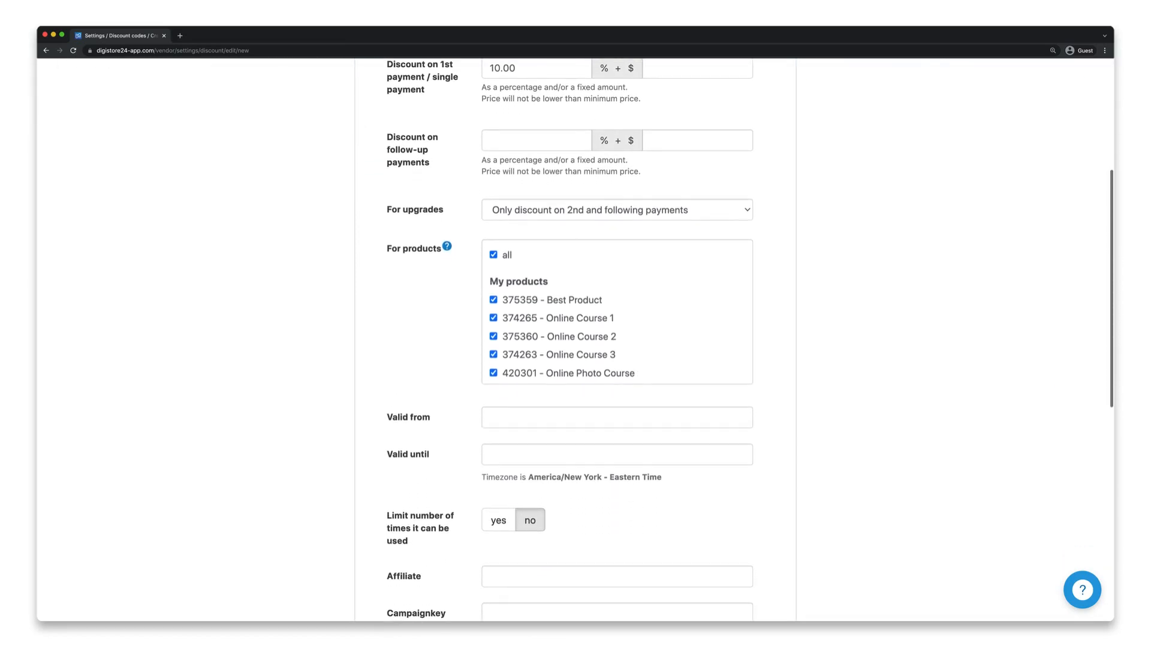
{"action": "left_click", "coordinate": [493, 283]}
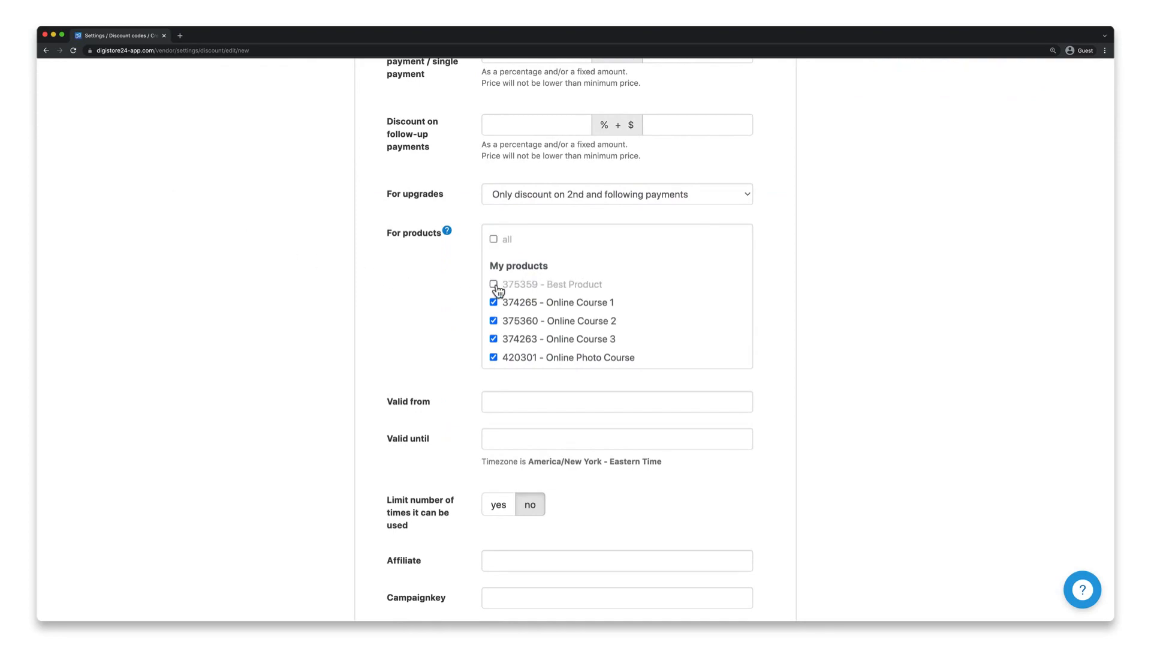
{"action": "left_click", "coordinate": [493, 320]}
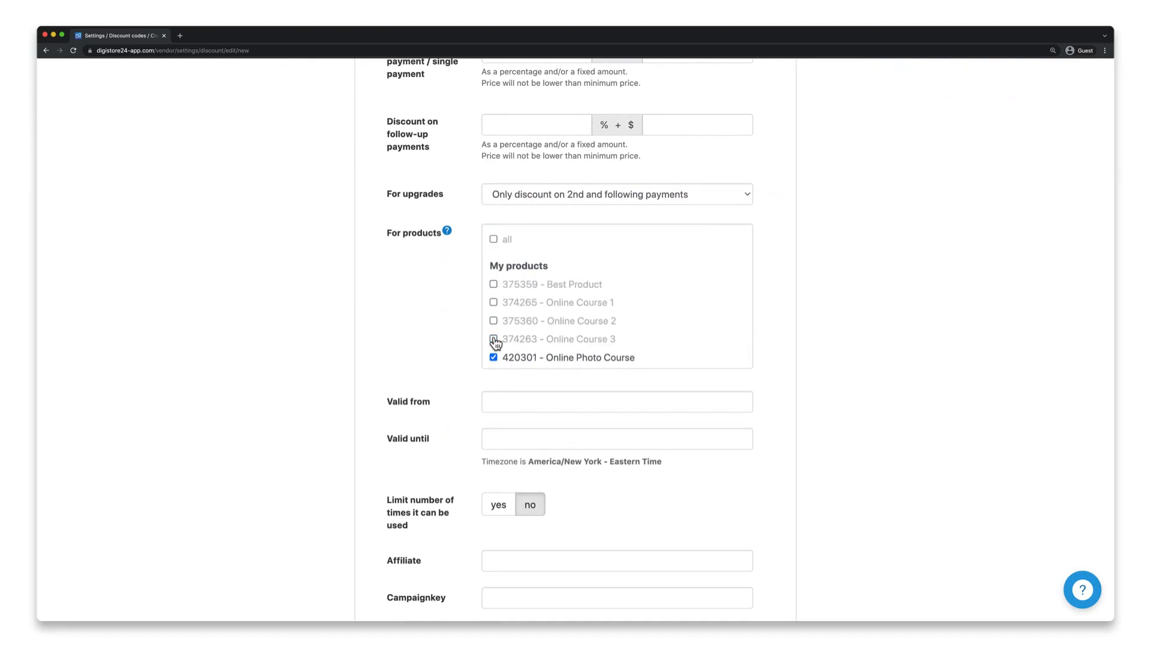
{"action": "scroll", "coordinate": [495, 342], "scroll_direction": "down", "scroll_amount": 8}
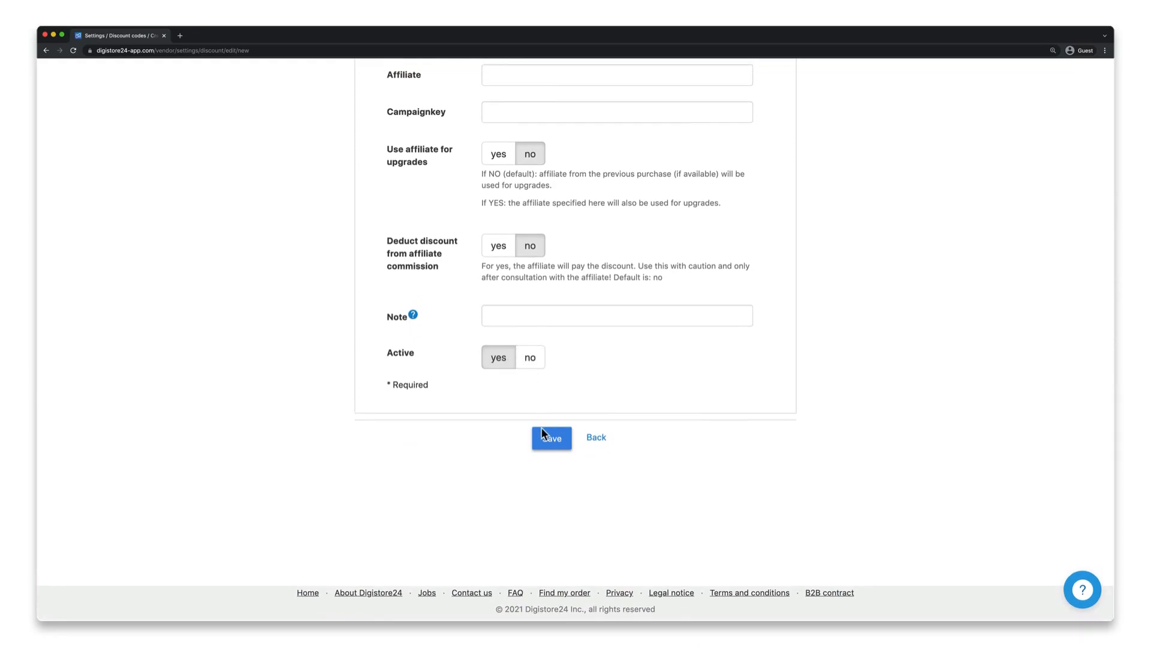
{"action": "left_click", "coordinate": [549, 440]}
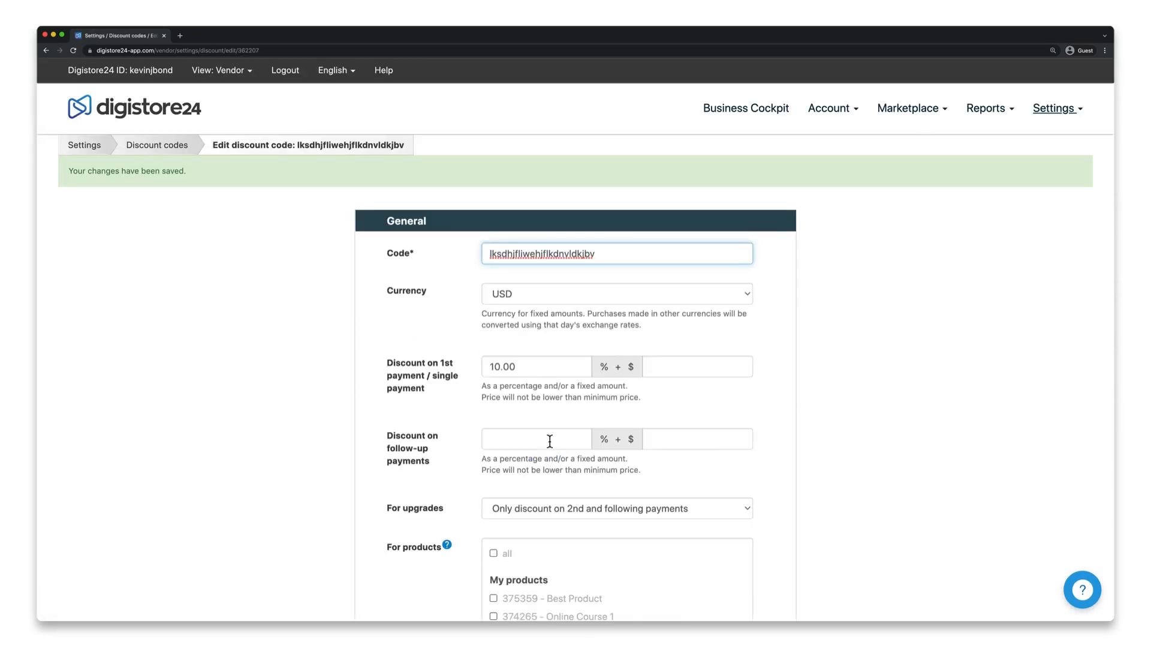